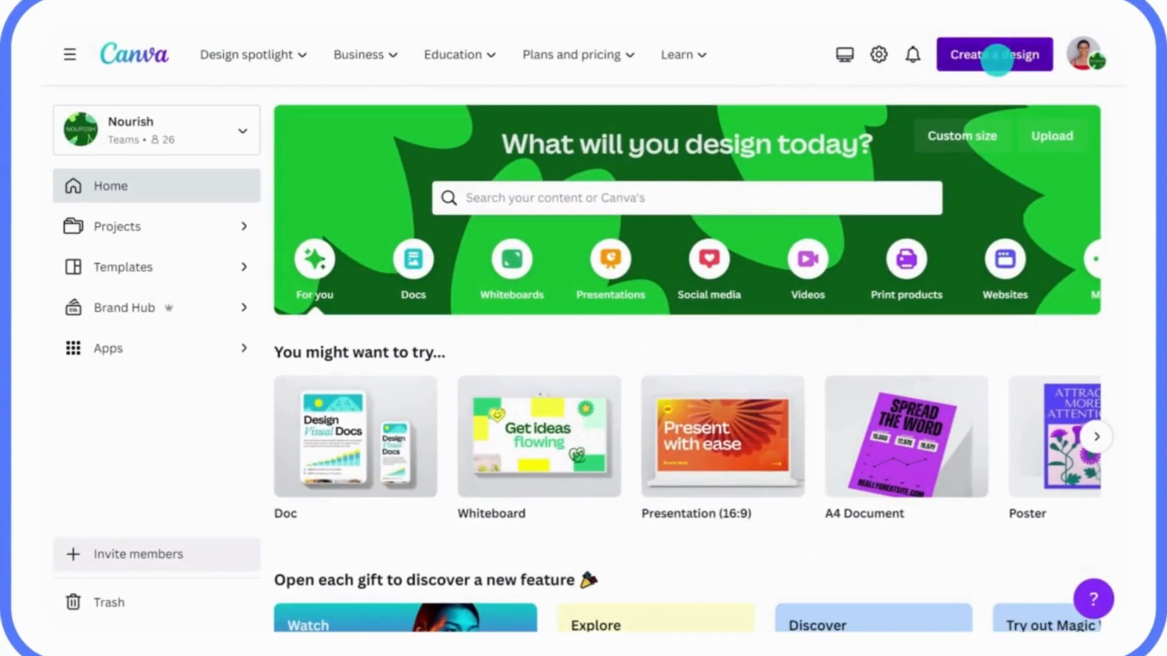
# Import the Q1 Sustainability Strategy Doc PDF from the computer and view it among recent designs
pyautogui.click(997, 61)
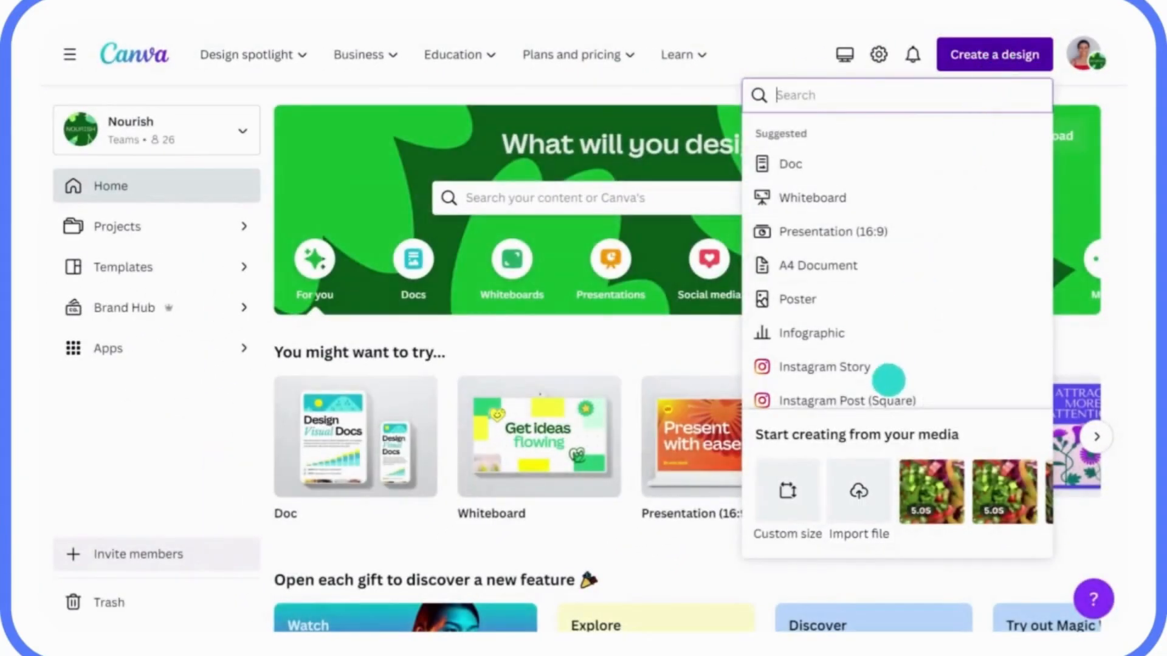
pyautogui.click(857, 473)
pyautogui.click(382, 157)
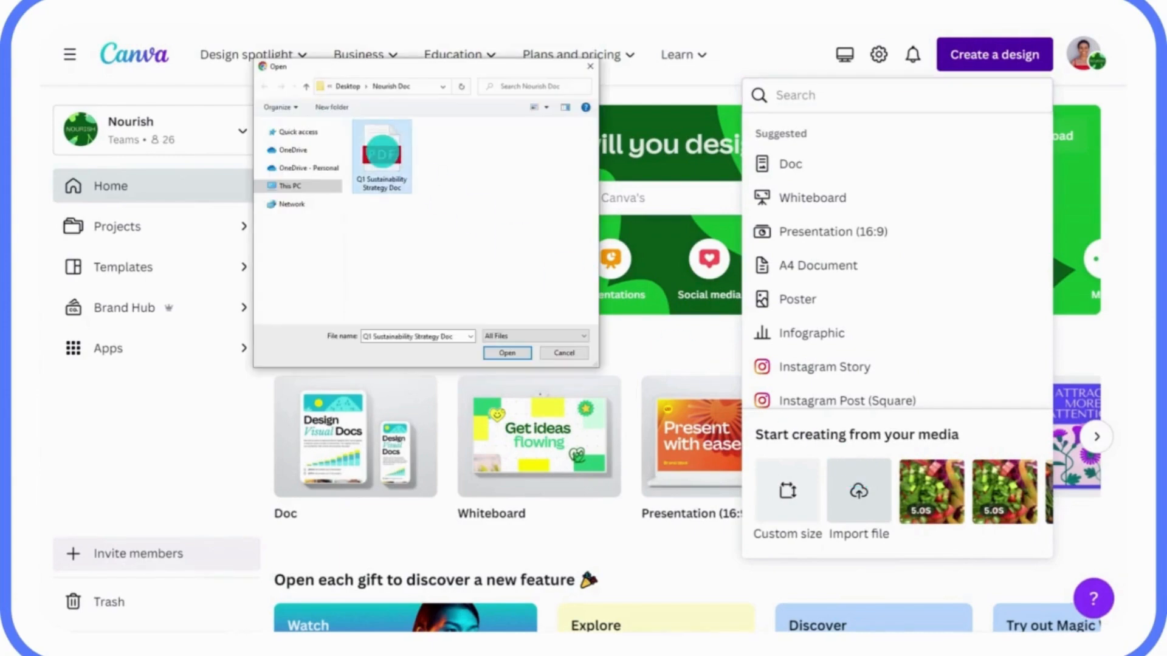
pyautogui.click(504, 353)
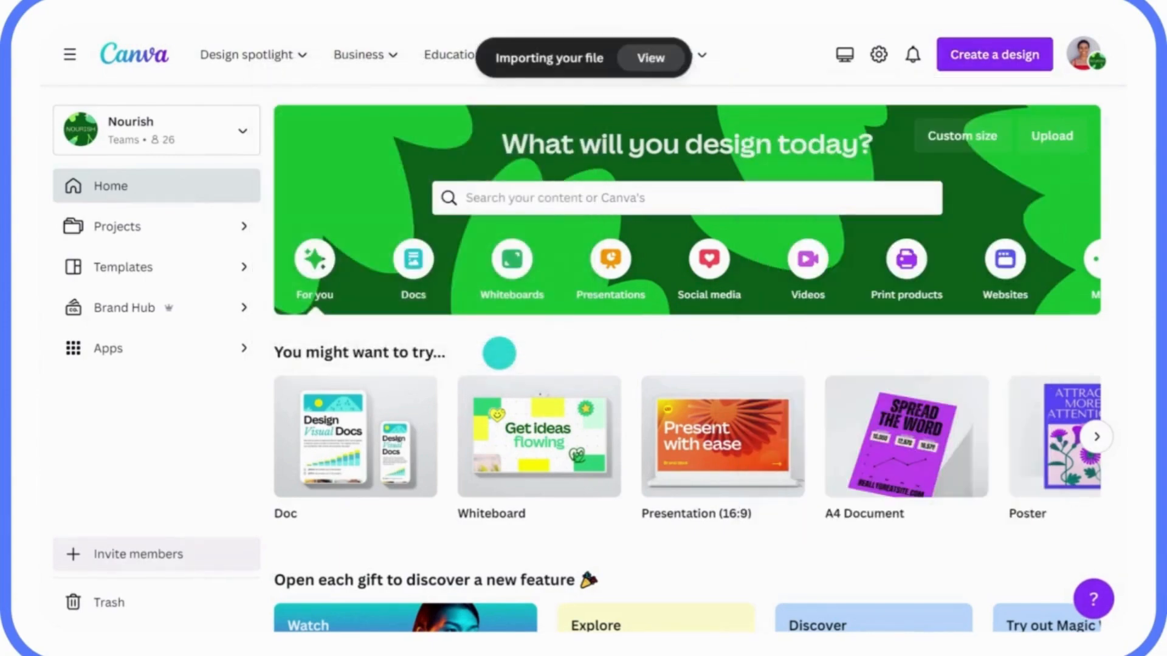
pyautogui.click(639, 57)
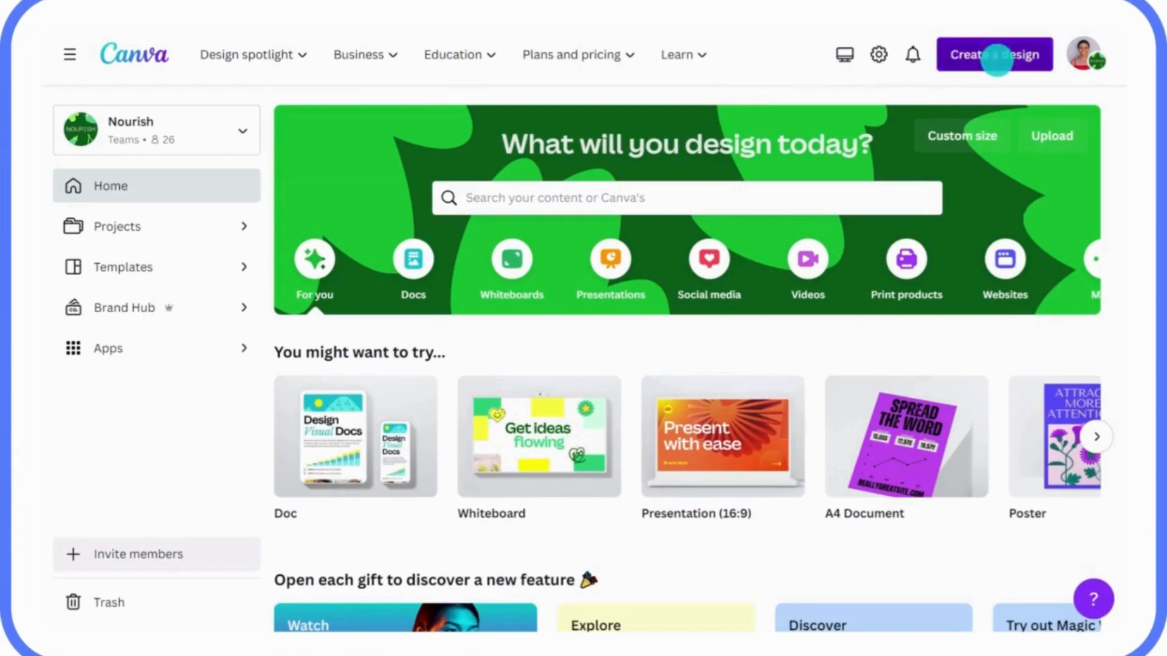
# Start a second import from the computer and pick the Q1 Sustainability Strategy Doc file
pyautogui.click(978, 68)
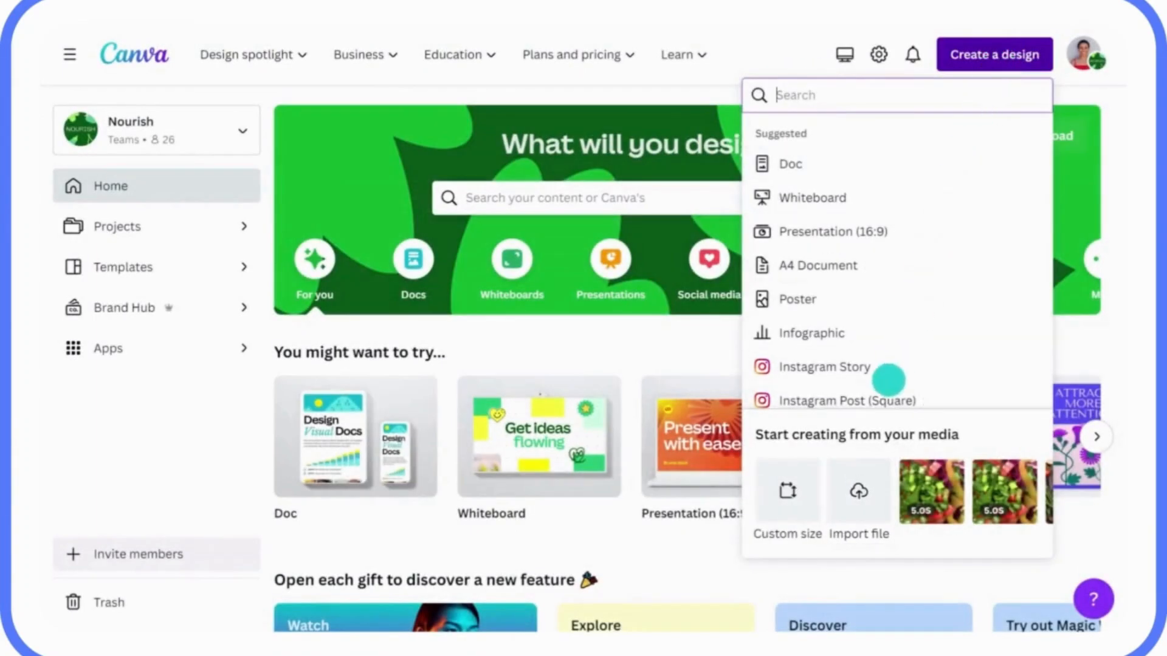
pyautogui.click(857, 481)
pyautogui.click(383, 155)
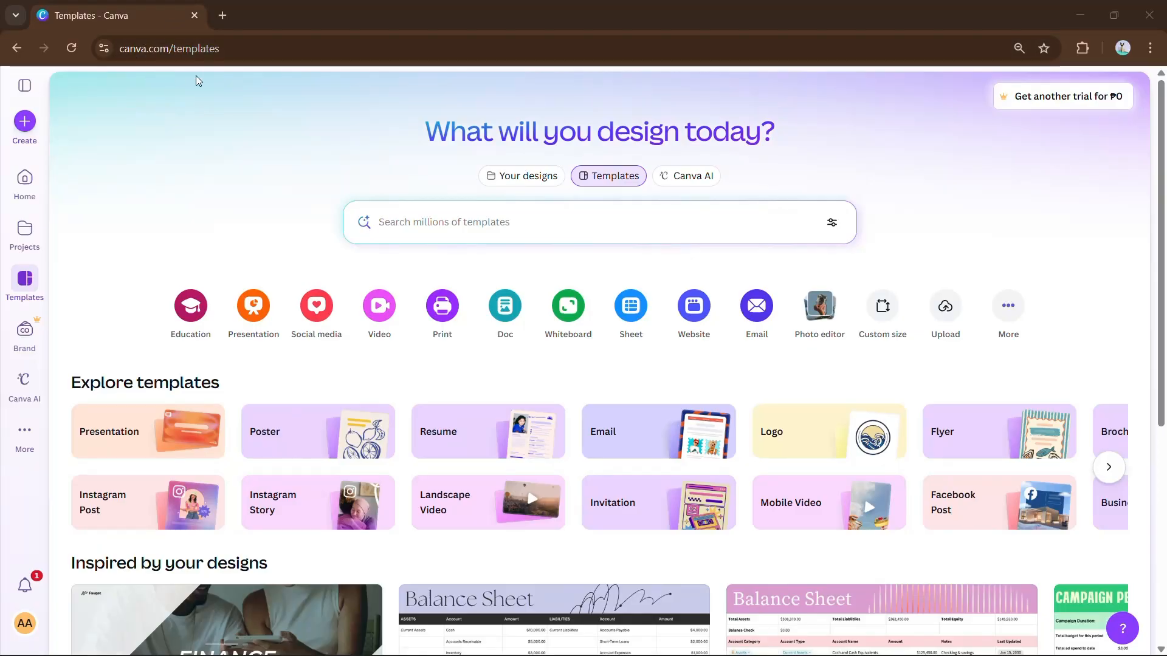
# Create a blank Instagram Post (4:5) and add the smiling man-at-desk photo from Uploads
pyautogui.click(34, 125)
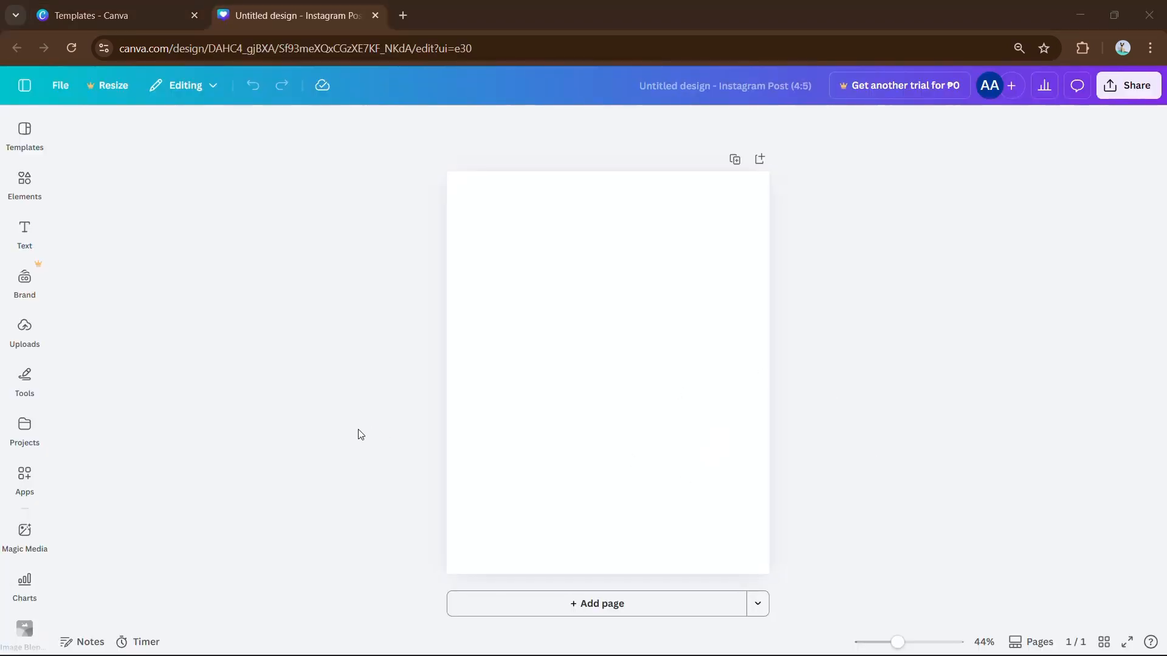
pyautogui.click(26, 346)
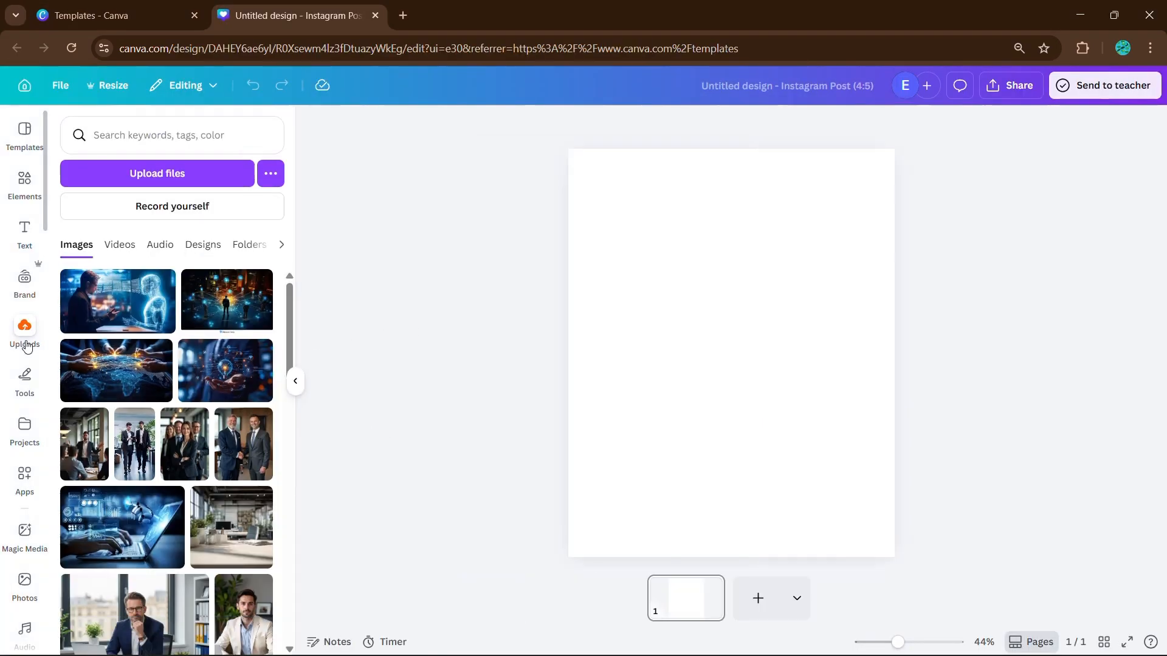
pyautogui.scroll(-1, 157, 434)
pyautogui.scroll(-1, 157, 434)
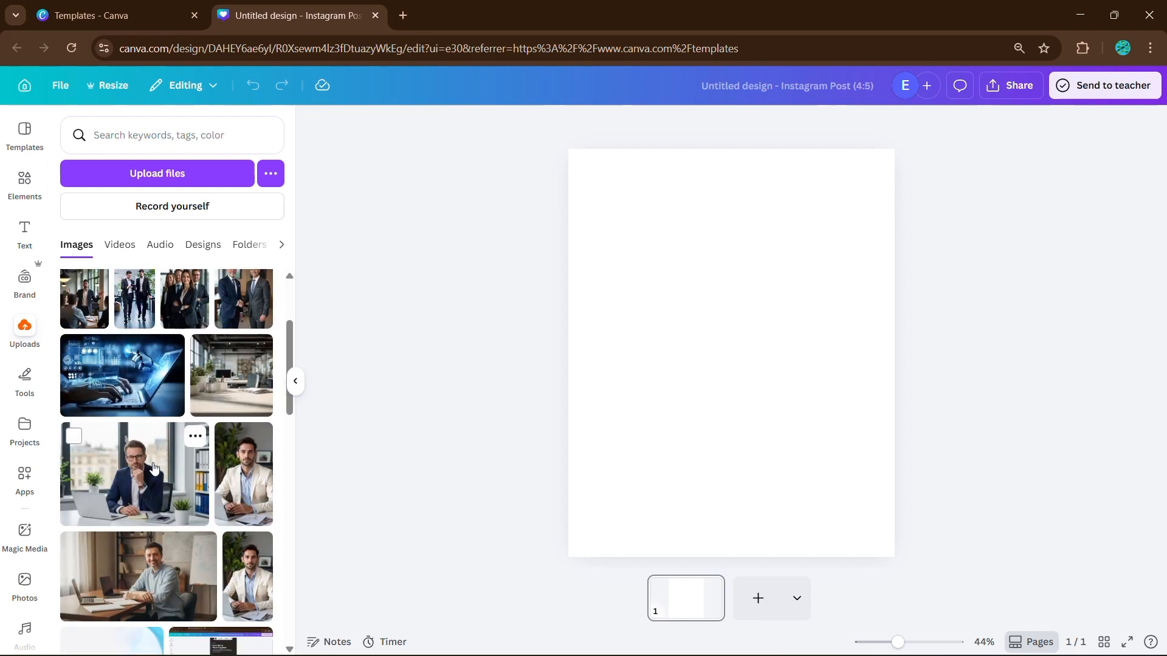
pyautogui.scroll(-1, 145, 499)
pyautogui.click(147, 500)
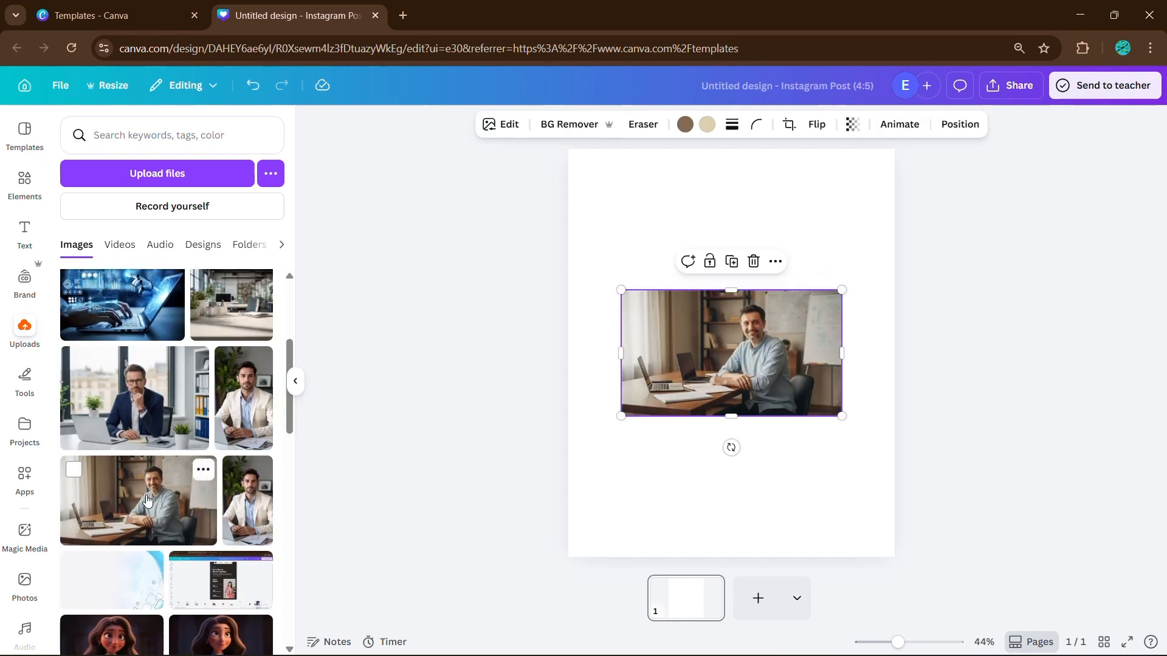
pyautogui.click(296, 381)
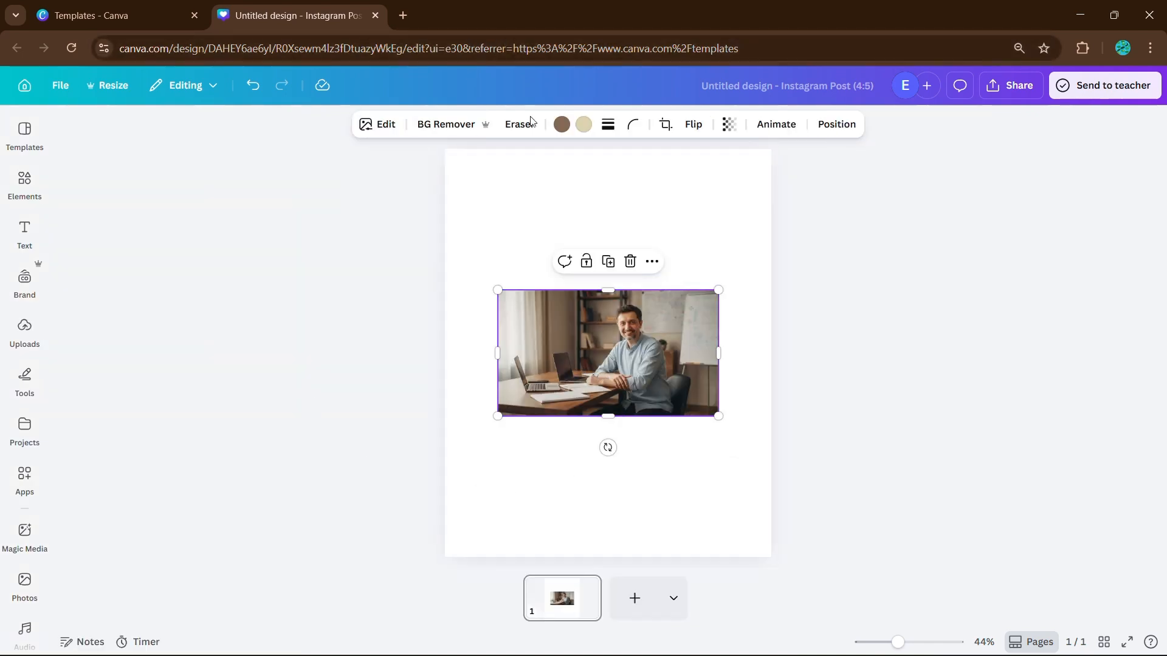
# Brush over the left laptop with Magic Eraser and erase it from the office photo
pyautogui.click(392, 132)
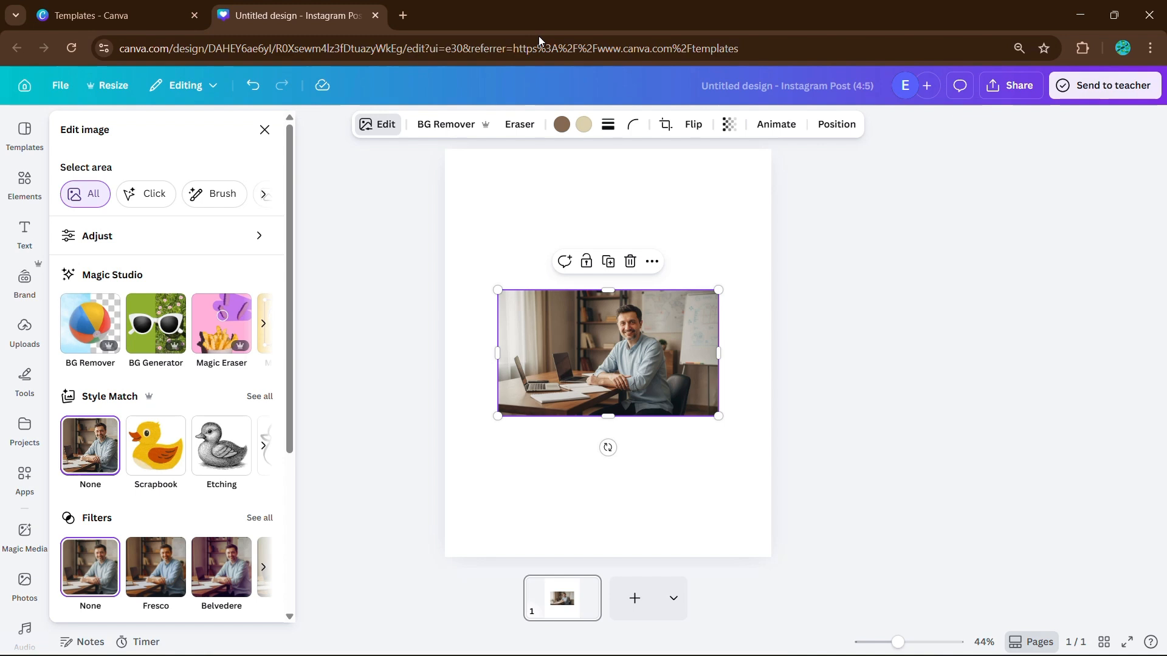
pyautogui.click(224, 352)
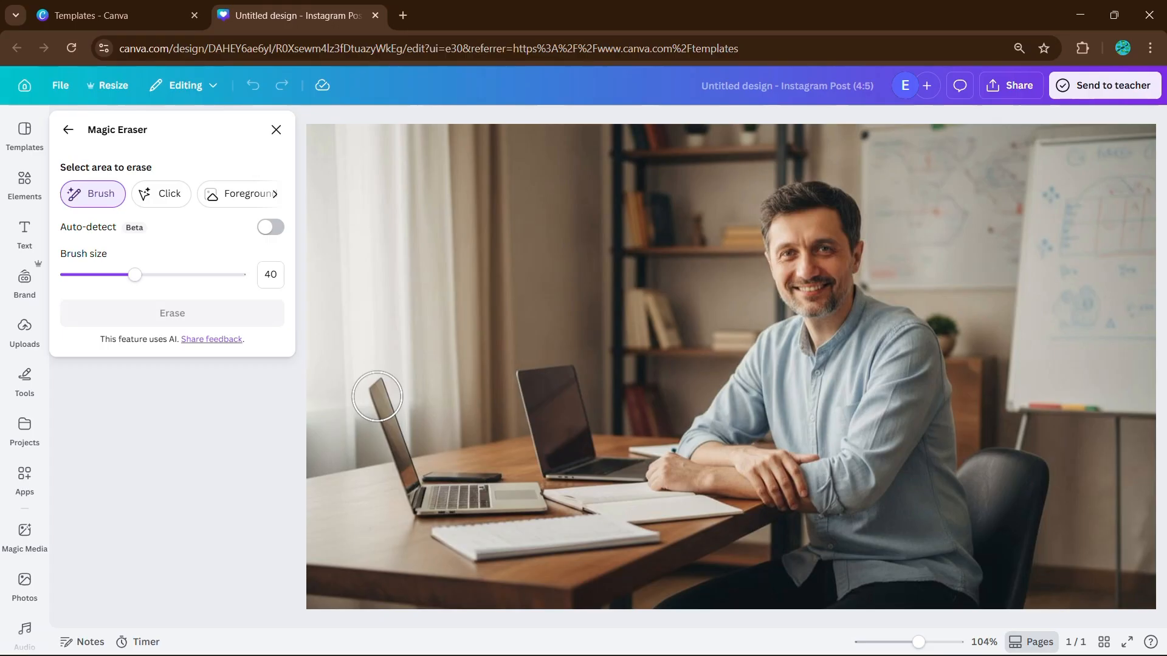
pyautogui.moveTo(377, 396)
pyautogui.mouseDown()
pyautogui.moveTo(405, 498)
pyautogui.moveTo(525, 496)
pyautogui.moveTo(469, 492)
pyautogui.mouseUp()
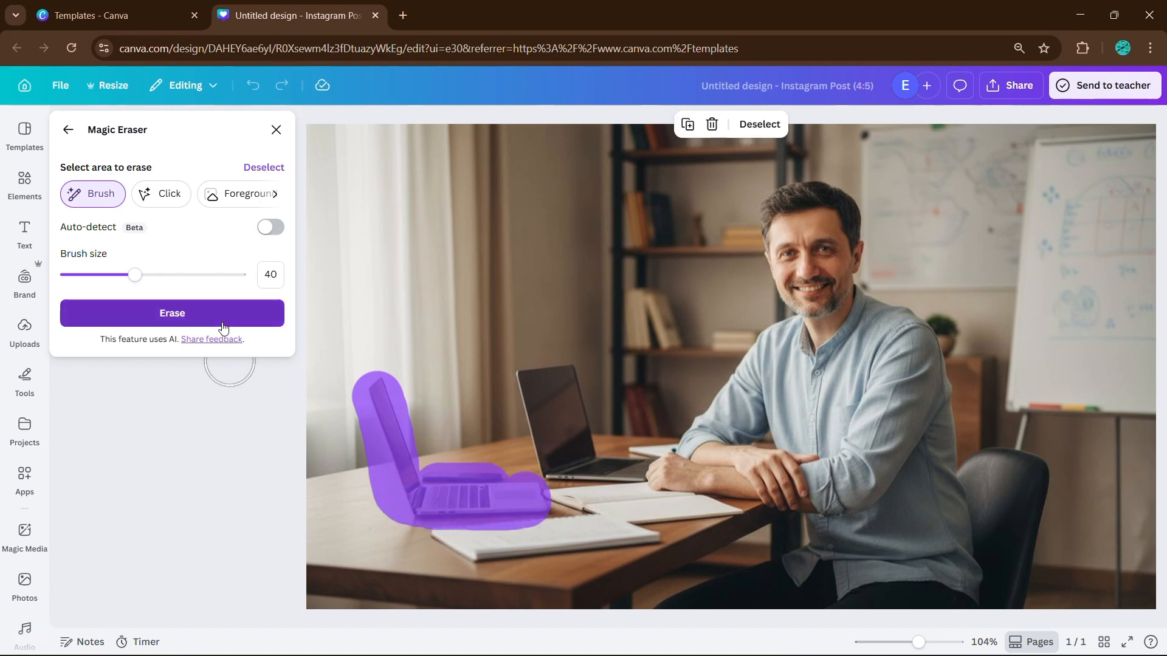
pyautogui.click(172, 313)
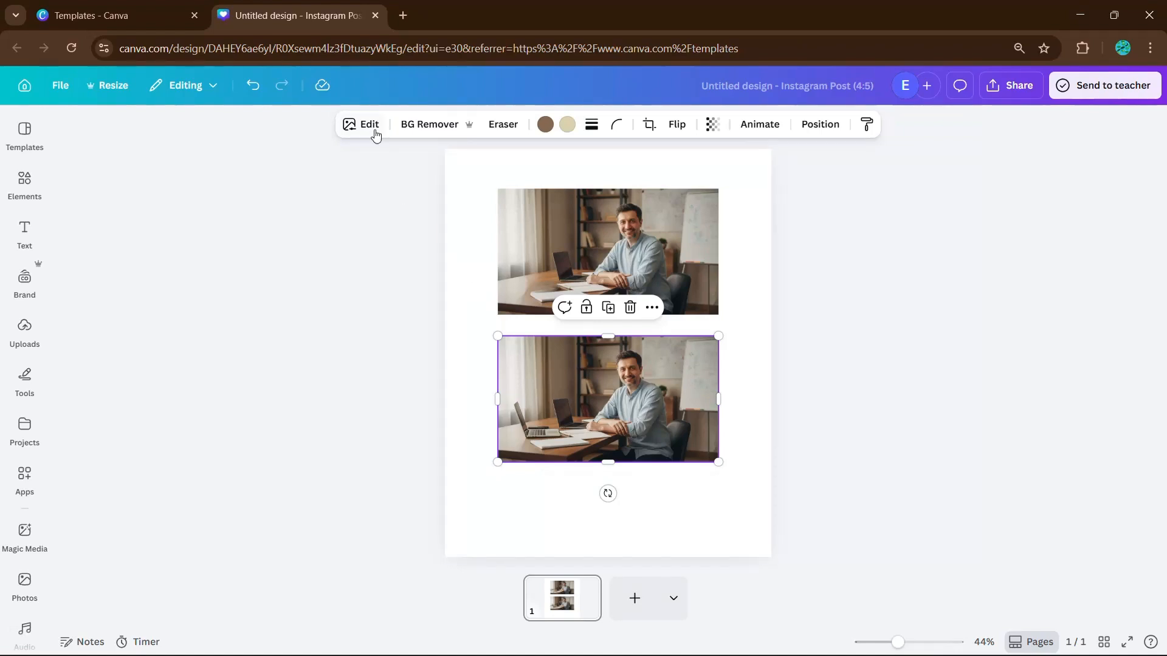
# Use Magic Grab on the lower photo to extract the left laptop as a separate element
pyautogui.click(372, 126)
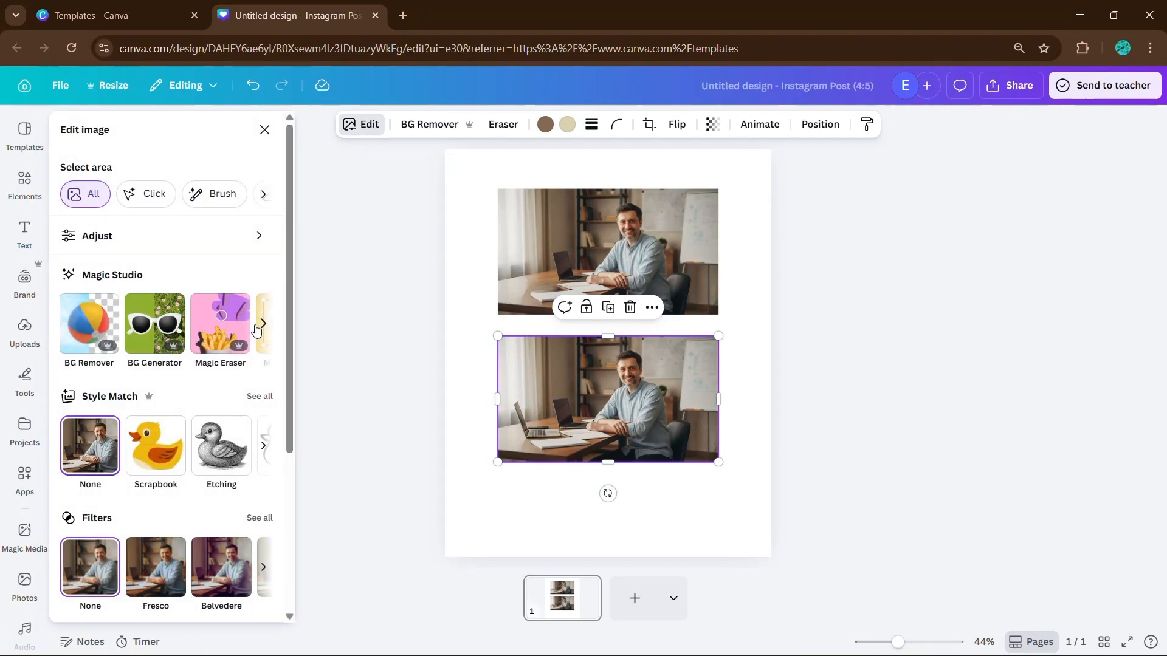
pyautogui.click(264, 324)
pyautogui.click(101, 330)
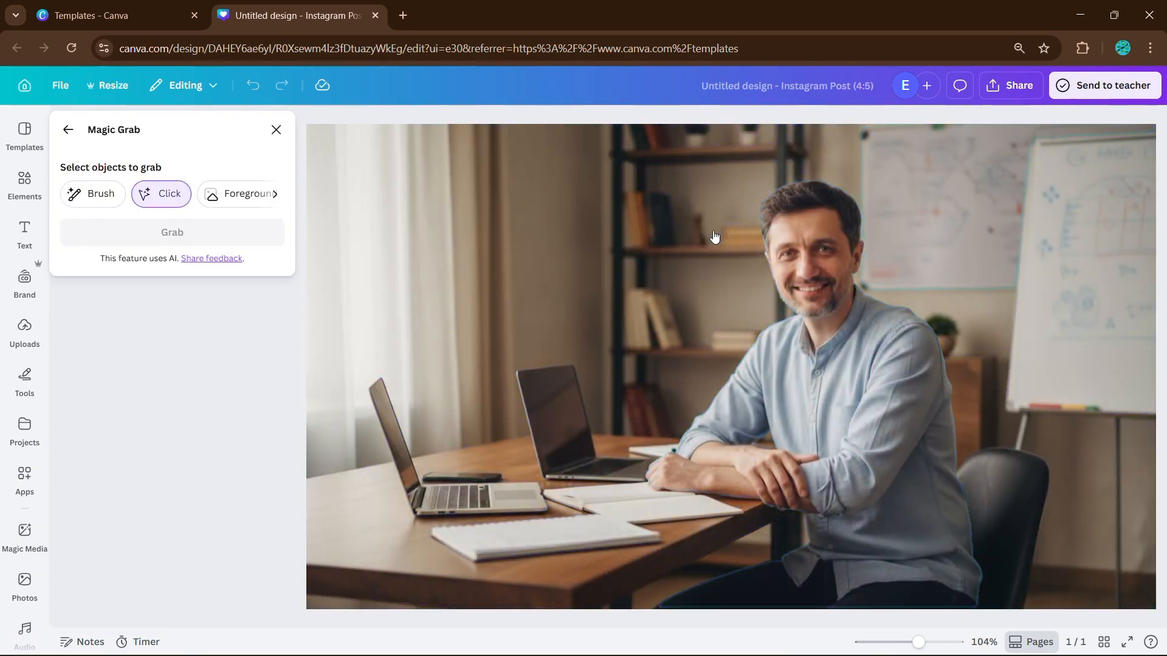
pyautogui.click(437, 502)
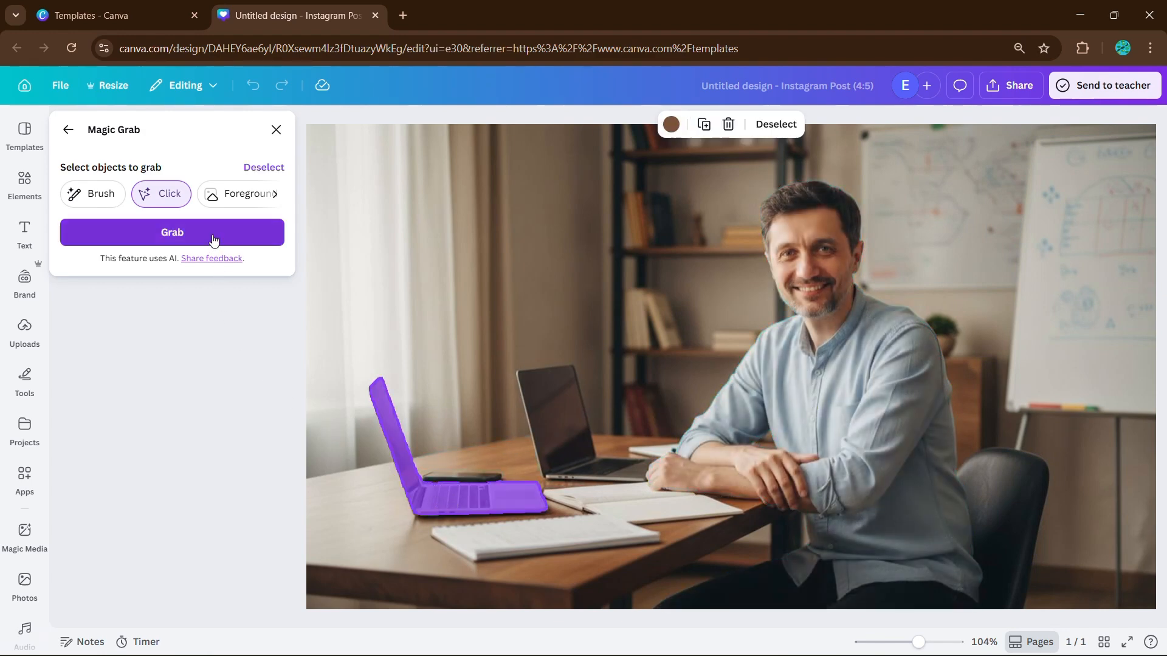
pyautogui.click(213, 240)
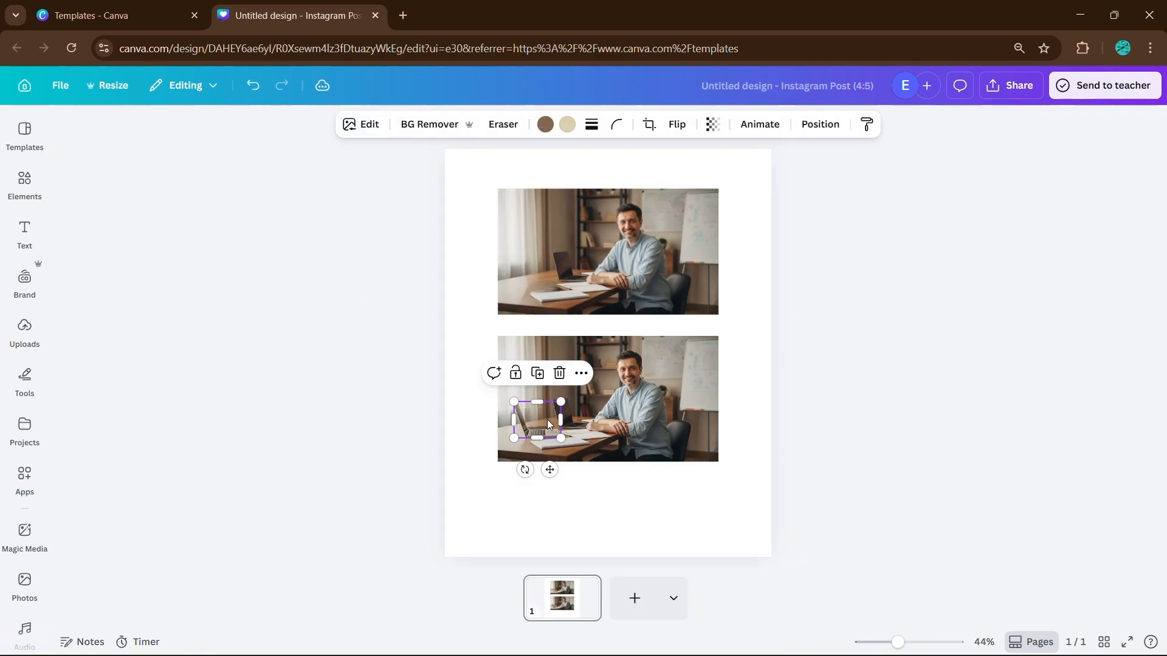
# Move the grabbed laptop onto the table and rotate it to -39°
pyautogui.moveTo(548, 423)
pyautogui.mouseDown()
pyautogui.moveTo(589, 422)
pyautogui.moveTo(618, 398)
pyautogui.moveTo(543, 483)
pyautogui.moveTo(560, 406)
pyautogui.moveTo(550, 426)
pyautogui.mouseUp()
pyautogui.moveTo(528, 466); pyautogui.dragTo(558, 456)
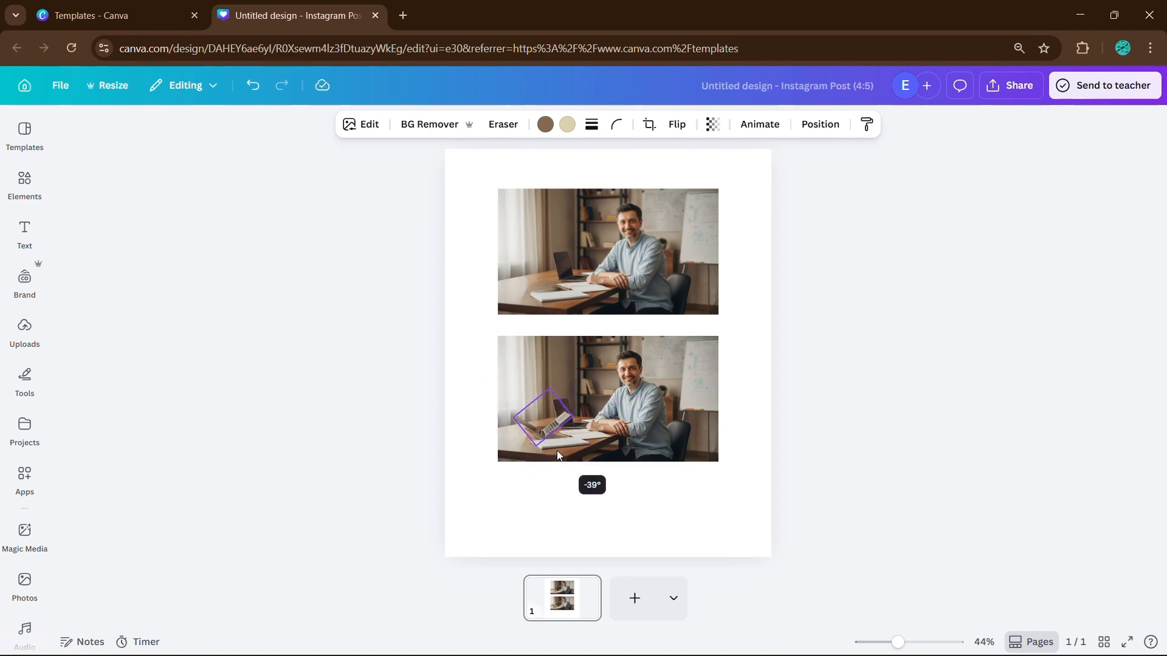
pyautogui.moveTo(546, 415)
pyautogui.mouseDown()
pyautogui.moveTo(557, 480)
pyautogui.moveTo(547, 430)
pyautogui.mouseUp()
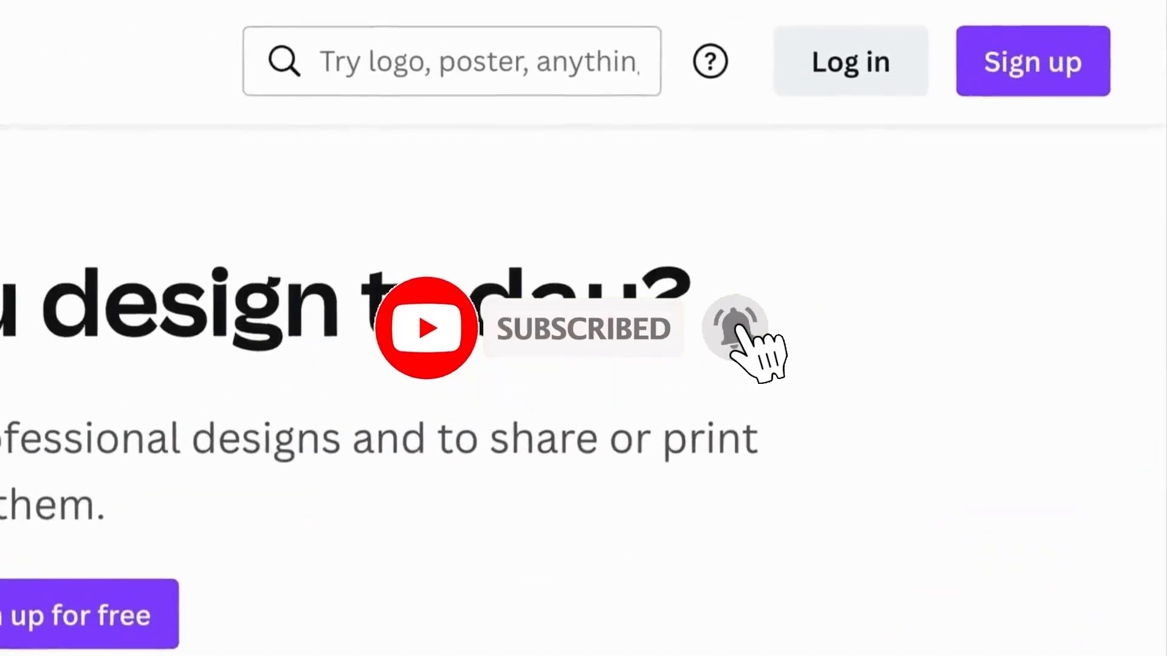
# Log in to Canva with the email option, entering the account email address
pyautogui.click(847, 100)
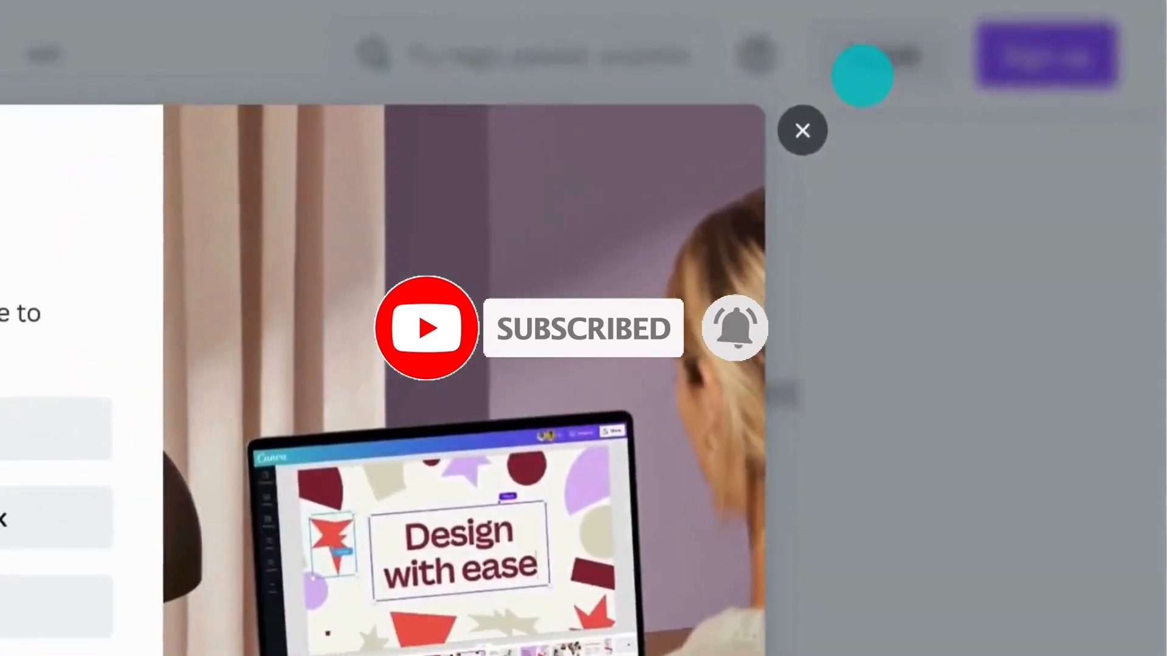
pyautogui.click(430, 416)
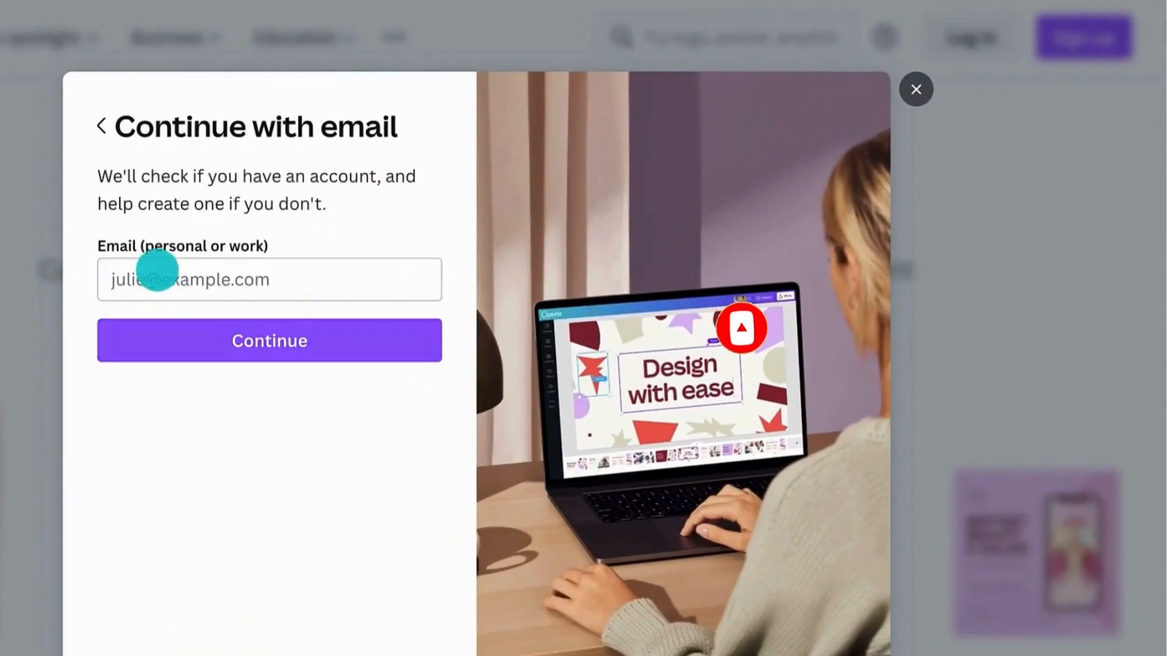
pyautogui.click(157, 268)
pyautogui.click(167, 320)
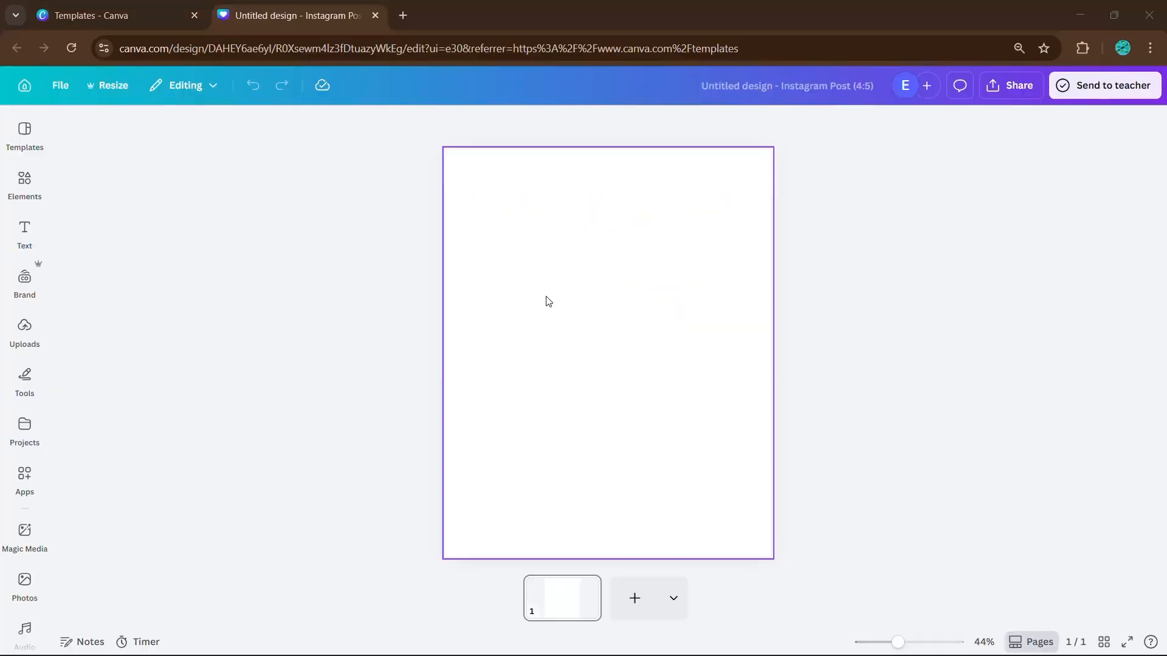
# Add the smiling-man office photo from Uploads to the new post
pyautogui.click(24, 328)
pyautogui.scroll(-5, 146, 456)
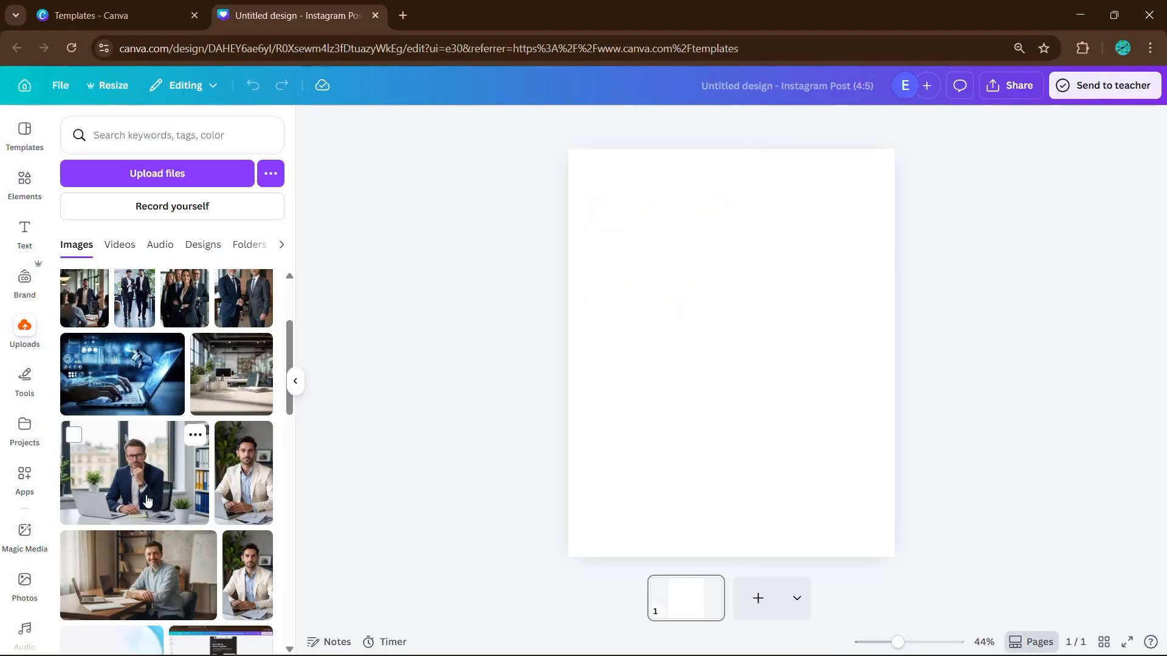
pyautogui.click(146, 500)
pyautogui.click(295, 381)
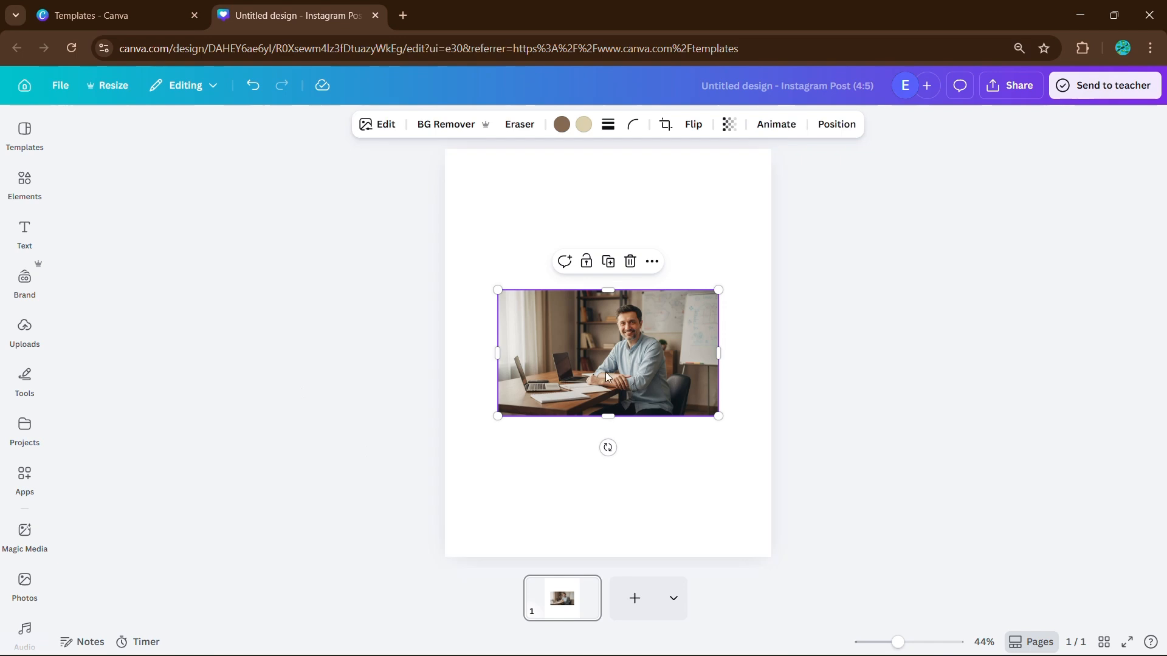
# Paint over the left laptop with Magic Eraser to remove it
pyautogui.click(389, 125)
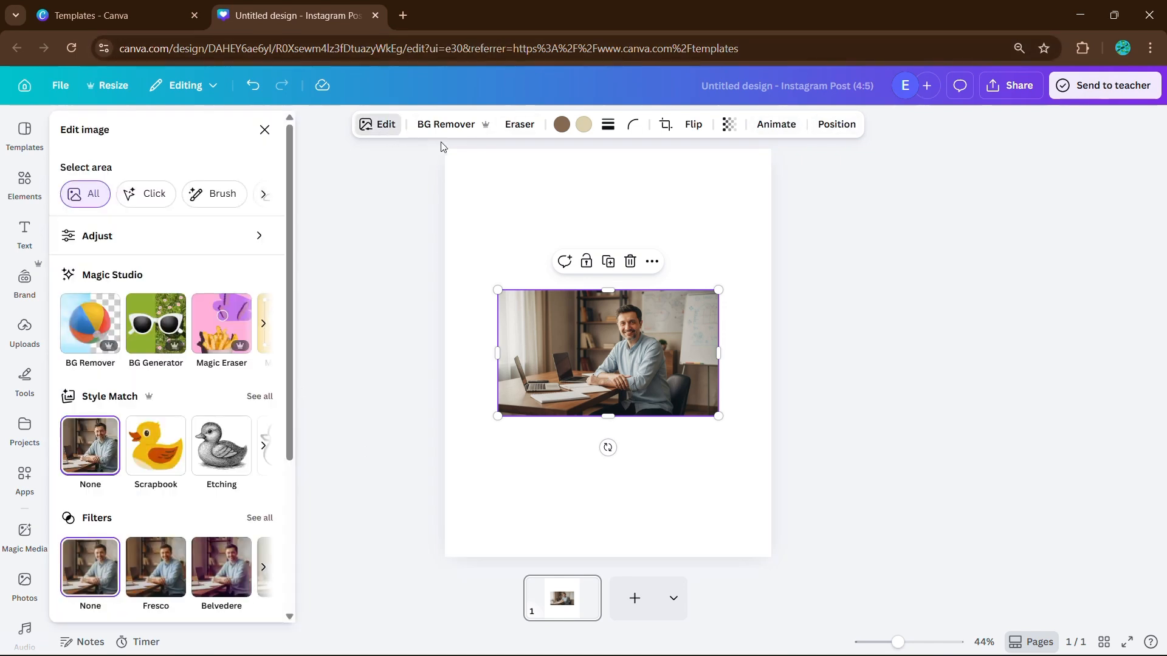
pyautogui.click(234, 331)
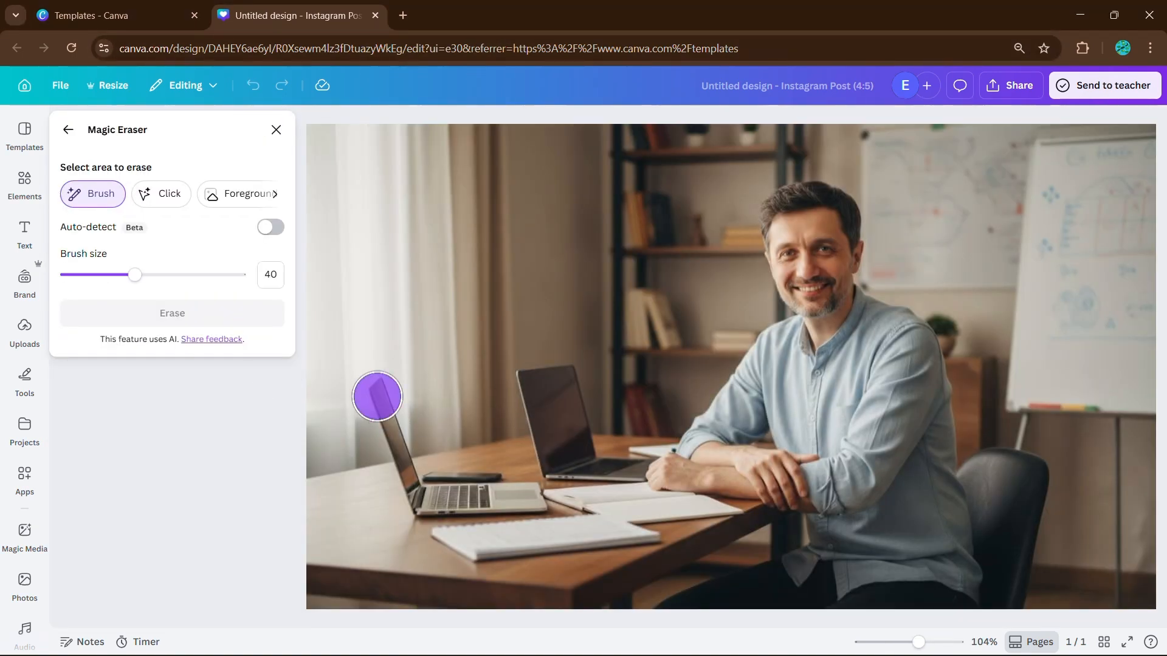
pyautogui.moveTo(377, 396)
pyautogui.mouseDown()
pyautogui.moveTo(393, 484)
pyautogui.moveTo(458, 501)
pyautogui.moveTo(541, 498)
pyautogui.mouseUp()
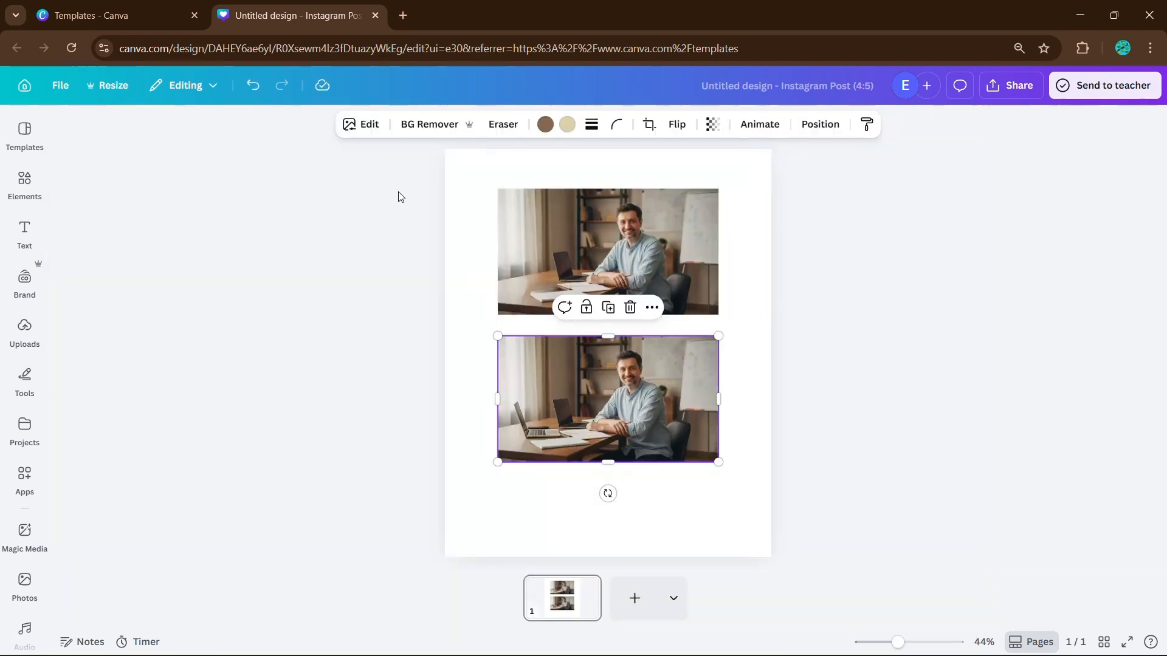
# Magic Grab the left laptop from the lower photo as its own element
pyautogui.click(370, 128)
pyautogui.click(260, 322)
pyautogui.click(101, 329)
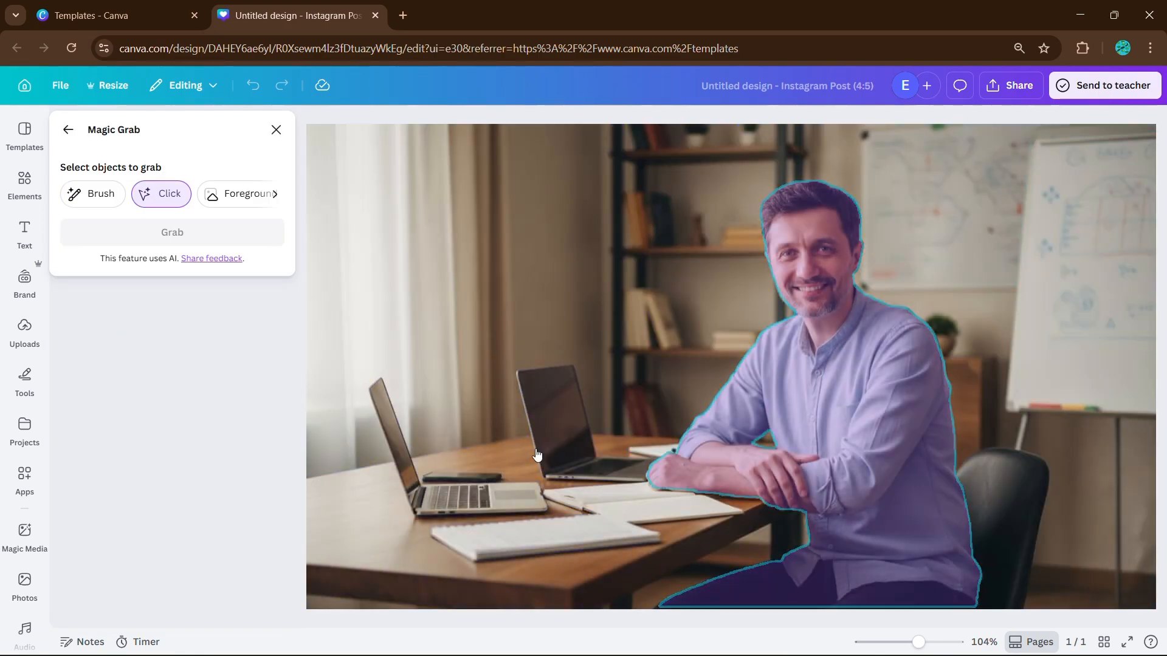
pyautogui.click(451, 501)
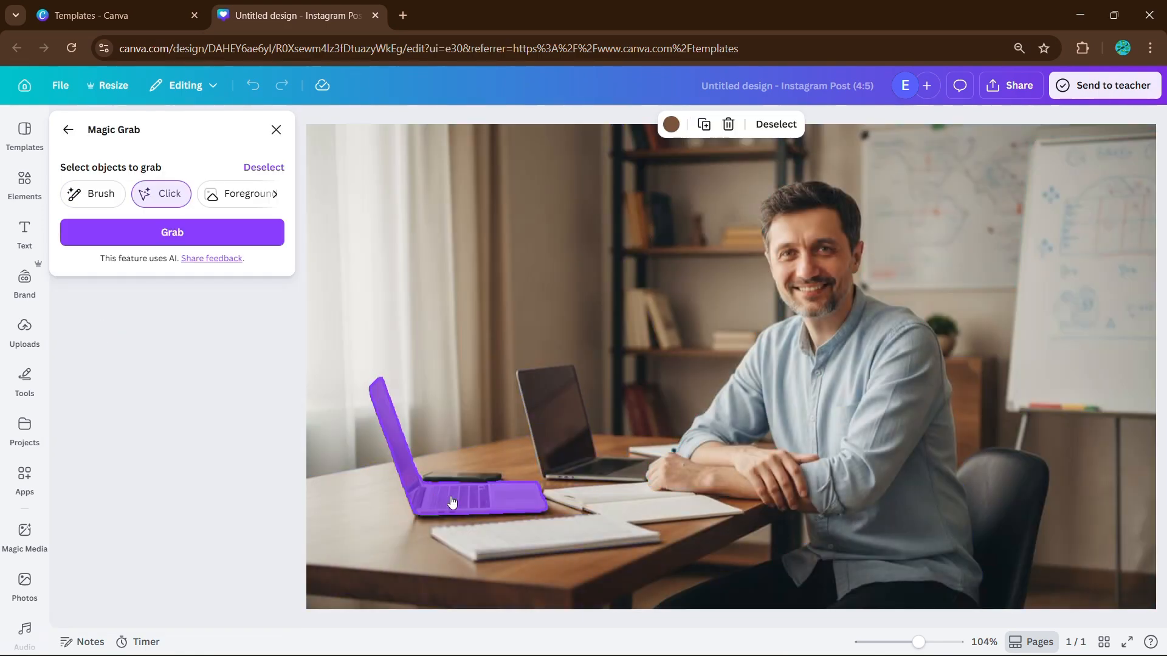
pyautogui.click(213, 237)
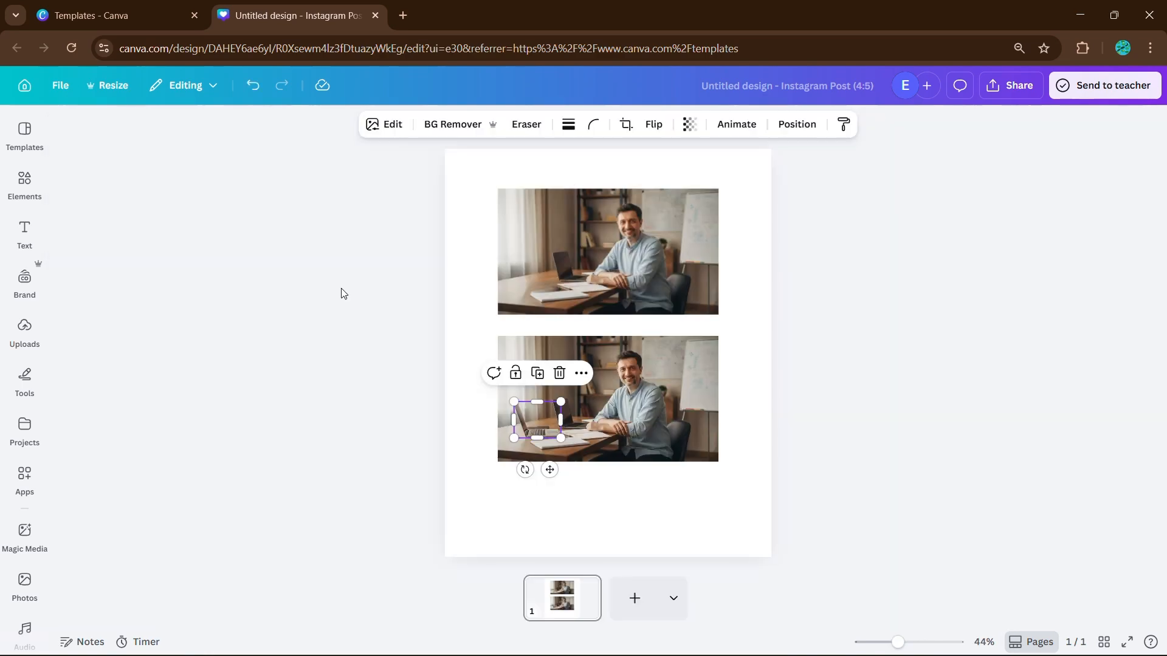
# Set the extracted laptop on the table tilted to -39° and deselect it
pyautogui.moveTo(548, 420)
pyautogui.mouseDown()
pyautogui.moveTo(605, 419)
pyautogui.moveTo(559, 444)
pyautogui.moveTo(558, 408)
pyautogui.moveTo(554, 418)
pyautogui.mouseUp()
pyautogui.moveTo(529, 467); pyautogui.dragTo(554, 430)
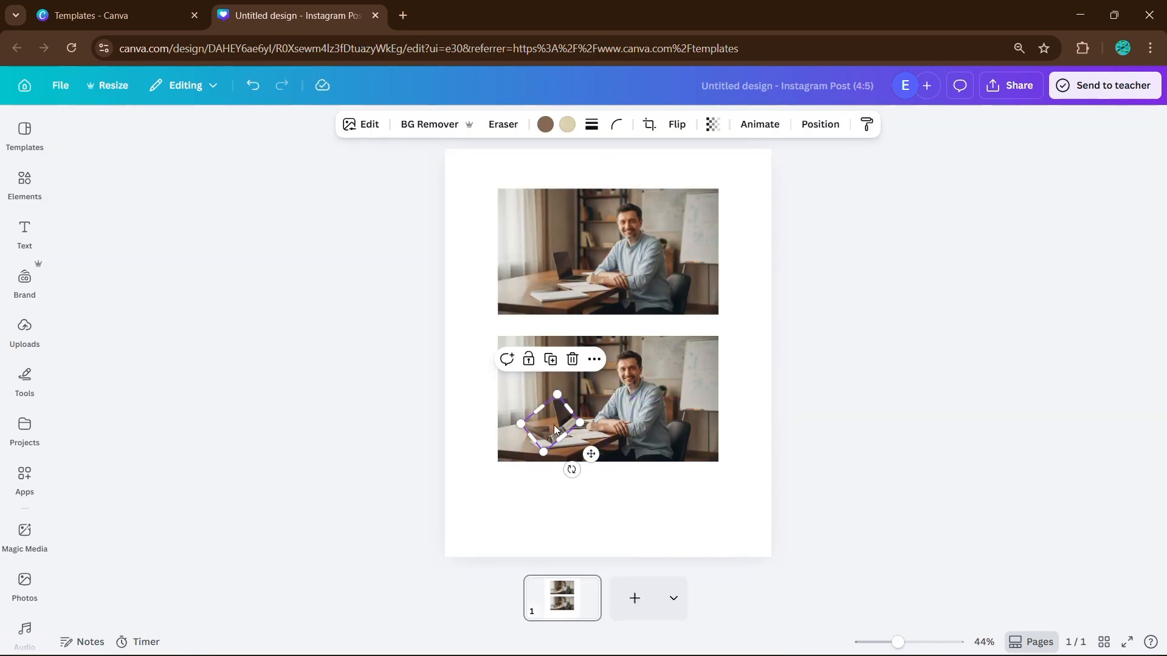
pyautogui.press('Escape')
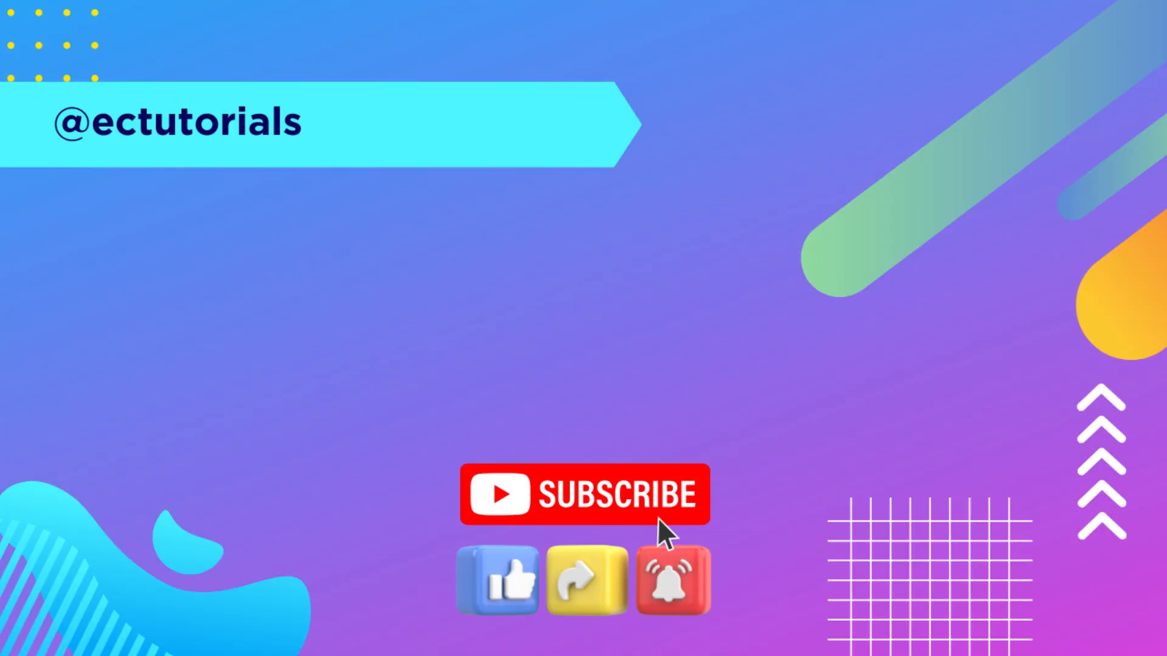